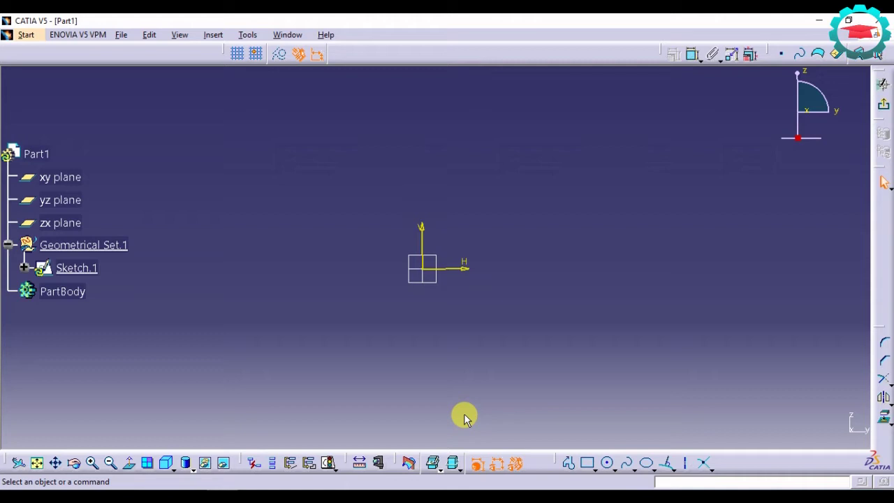
# Sketch a profile of three connected lines ending in a tangent arc curling below its right end.
pyautogui.click(569, 462)
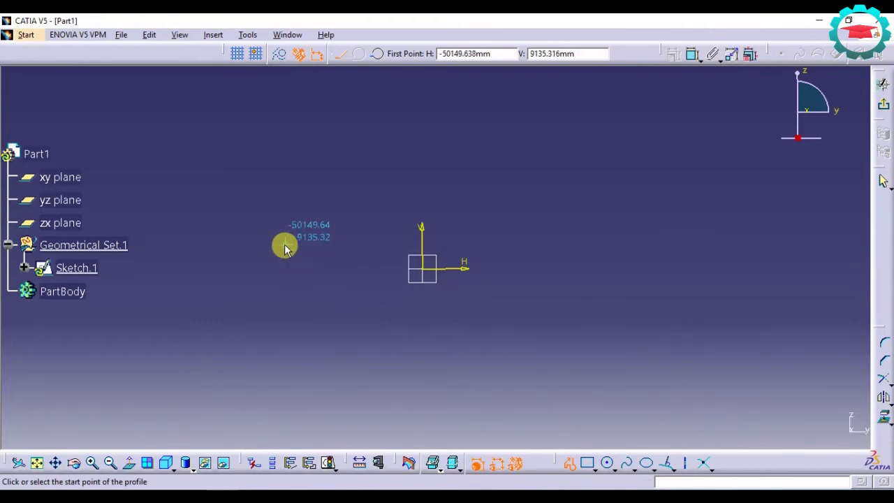
pyautogui.click(239, 204)
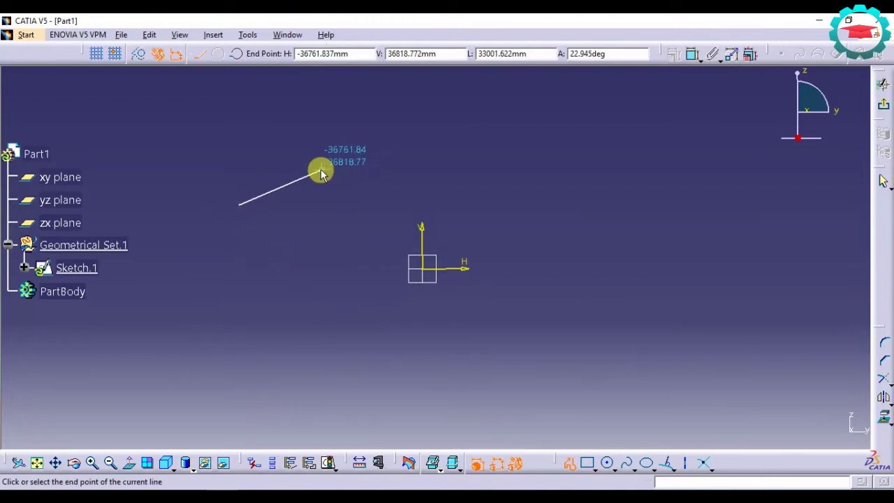
pyautogui.click(338, 154)
pyautogui.click(523, 183)
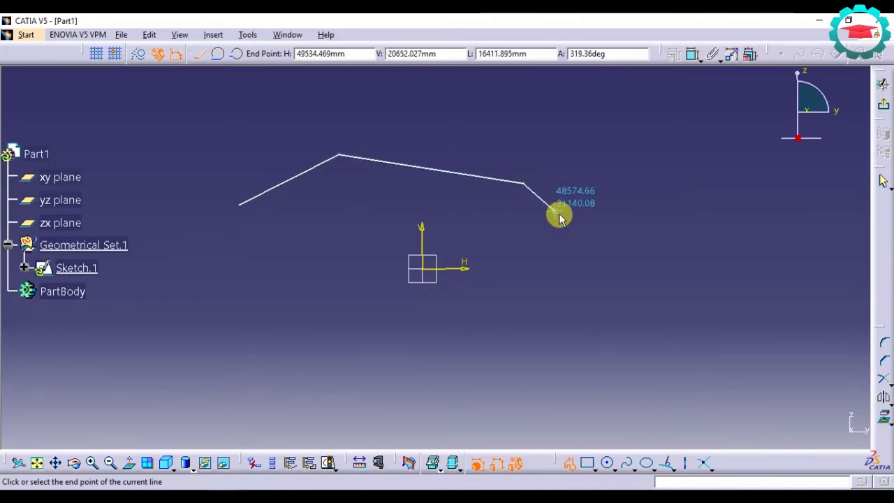
pyautogui.click(580, 253)
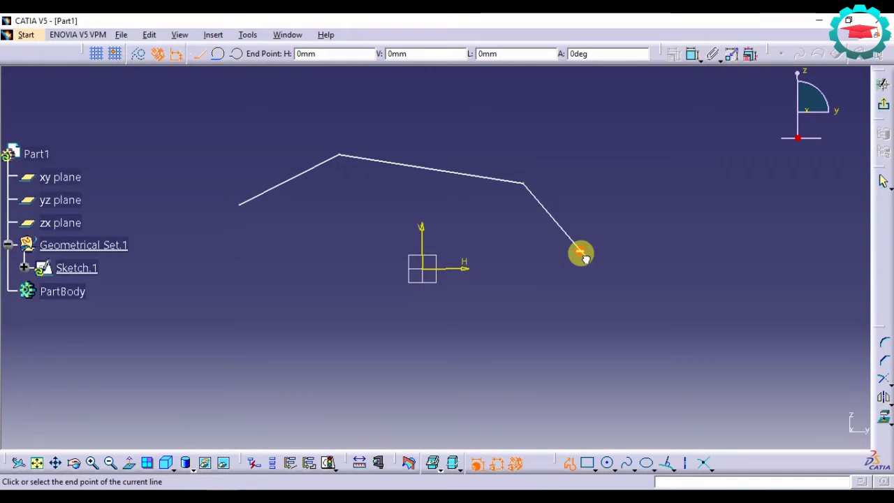
pyautogui.moveTo(585, 257); pyautogui.dragTo(543, 319)
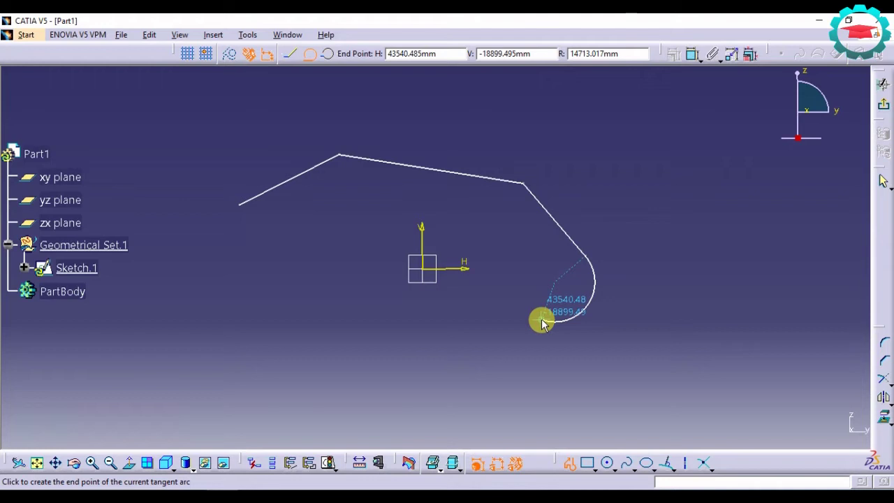
pyautogui.click(543, 321)
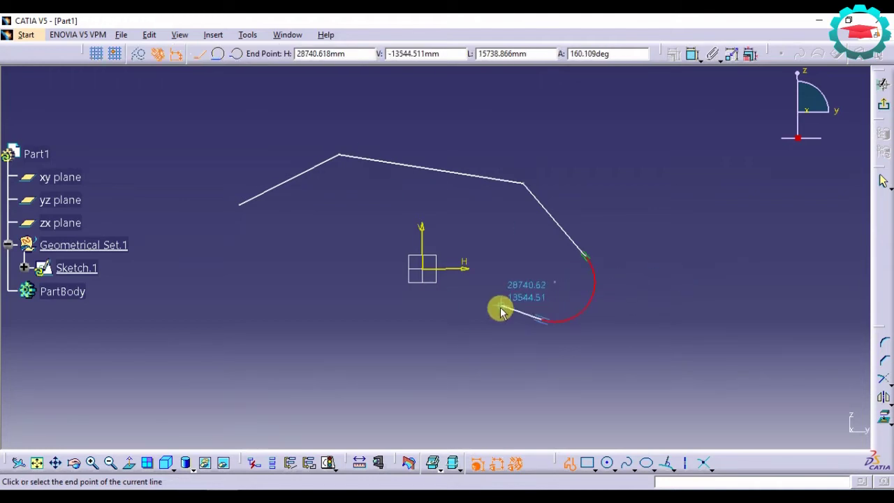
# Dismiss the Knowledge Report syntax error that appeared.
pyautogui.write('`')
pyautogui.press('Return')
pyautogui.press('Return')
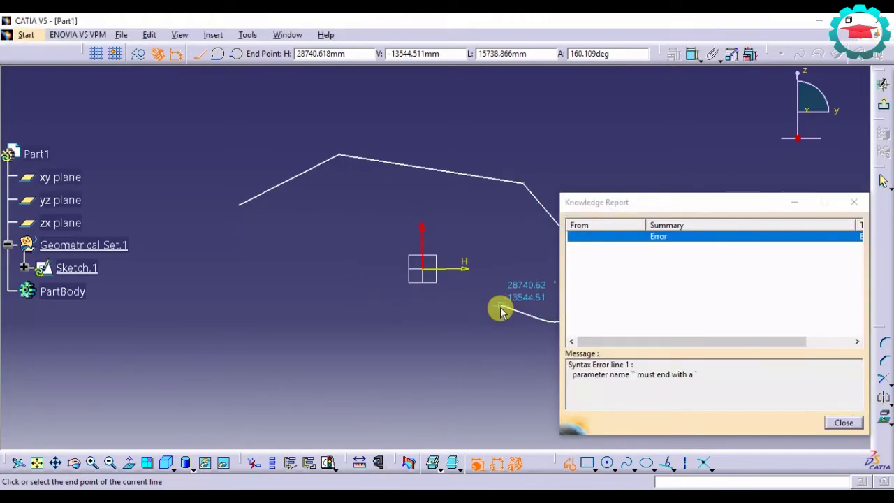
pyautogui.click(843, 422)
# Draw a second profile of one line followed by a tangent arc.
pyautogui.click(570, 463)
pyautogui.click(570, 463)
pyautogui.middleClick(475, 340)
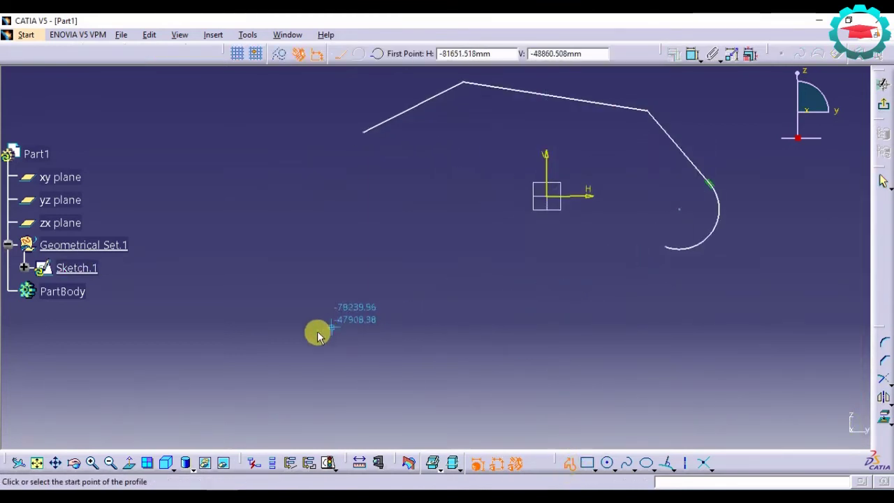
pyautogui.click(247, 328)
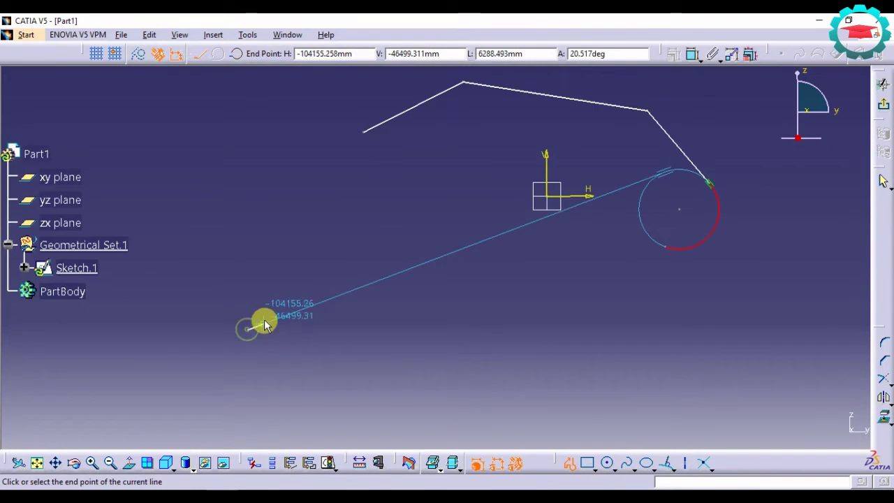
pyautogui.click(355, 251)
pyautogui.moveTo(355, 248); pyautogui.dragTo(459, 286)
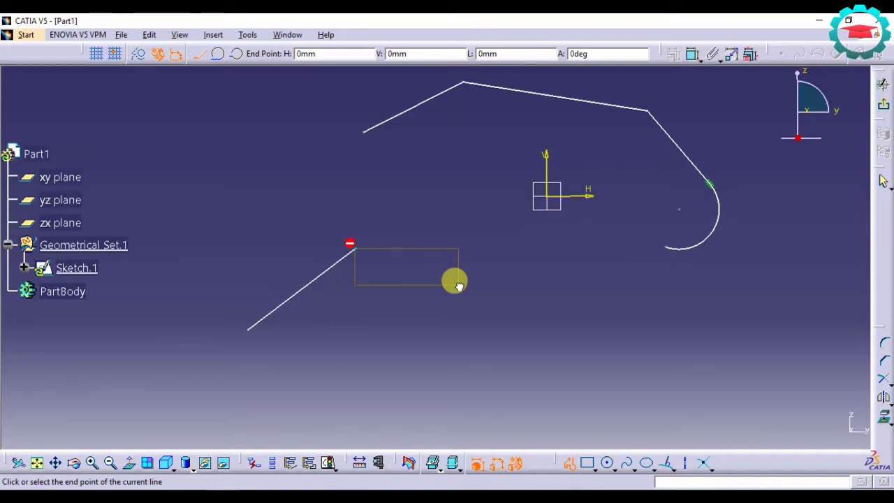
pyautogui.moveTo(459, 286); pyautogui.dragTo(462, 289)
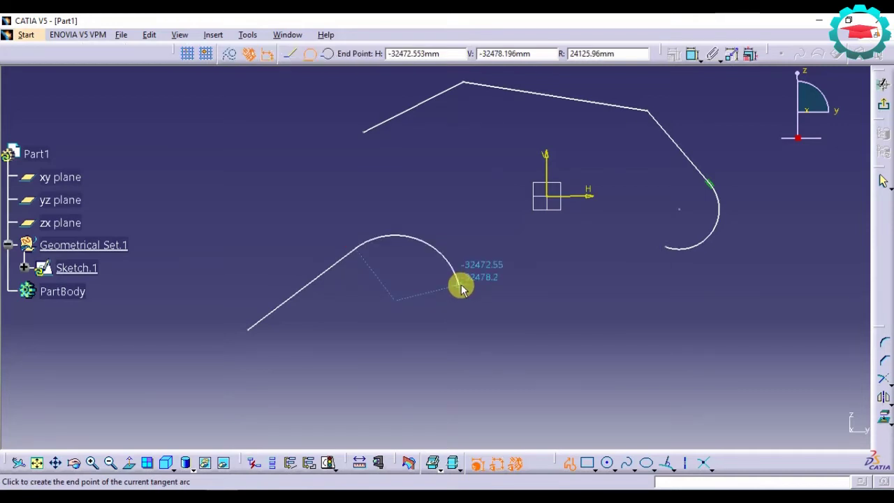
pyautogui.click(461, 288)
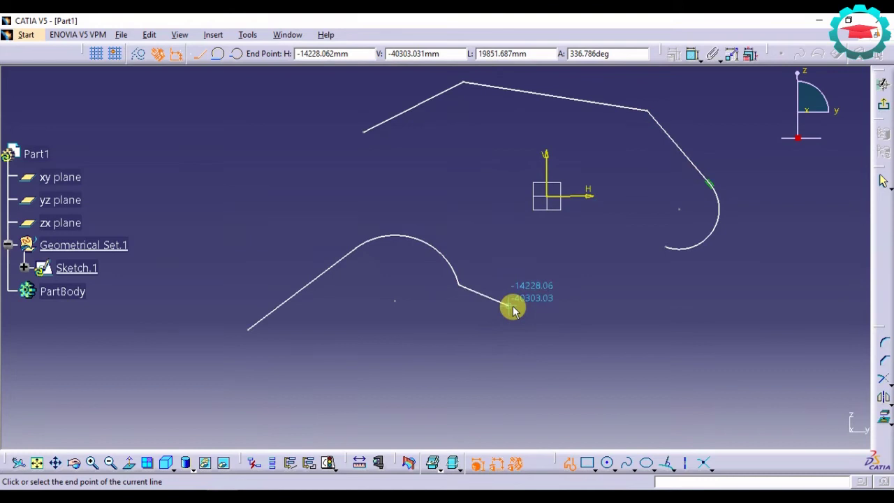
pyautogui.press('Escape')
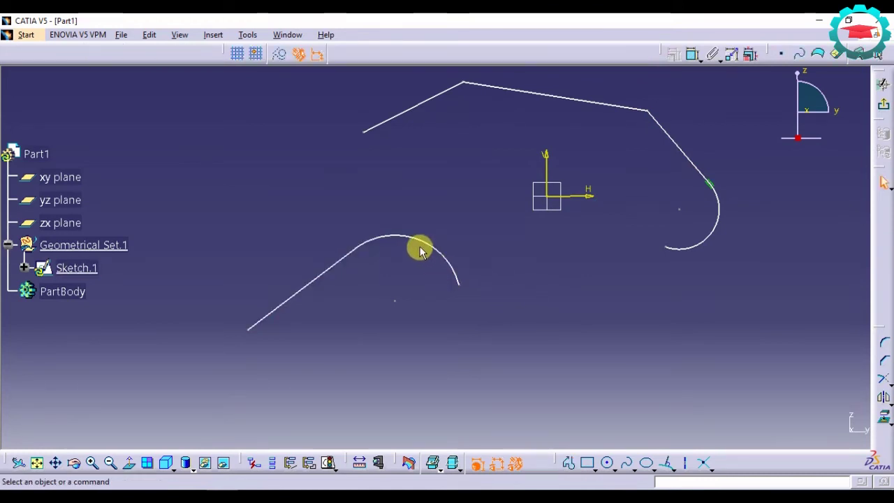
# Select all sketch elements with Ctrl+A and delete them.
pyautogui.moveTo(436, 251)
pyautogui.mouseDown(button='middle')
pyautogui.moveTo(489, 236)
pyautogui.moveTo(299, 225)
pyautogui.mouseUp(button='middle')
pyautogui.hotkey('ctrl', 'a')
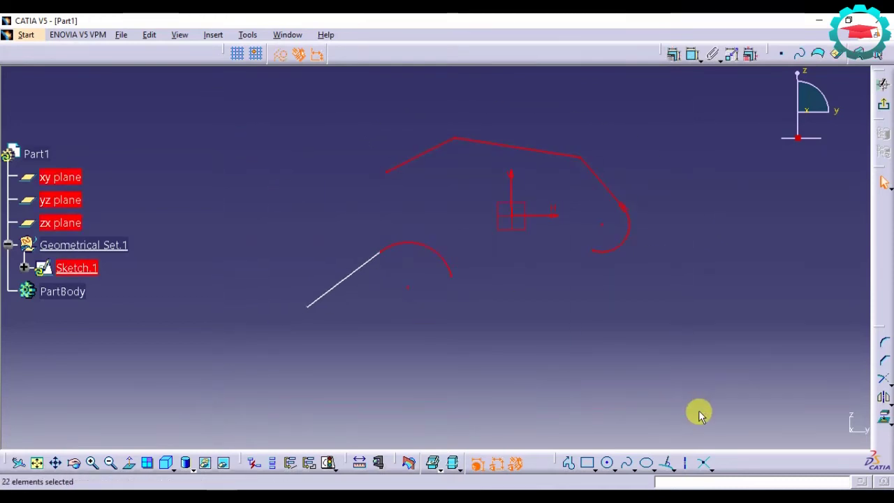
pyautogui.press('Delete')
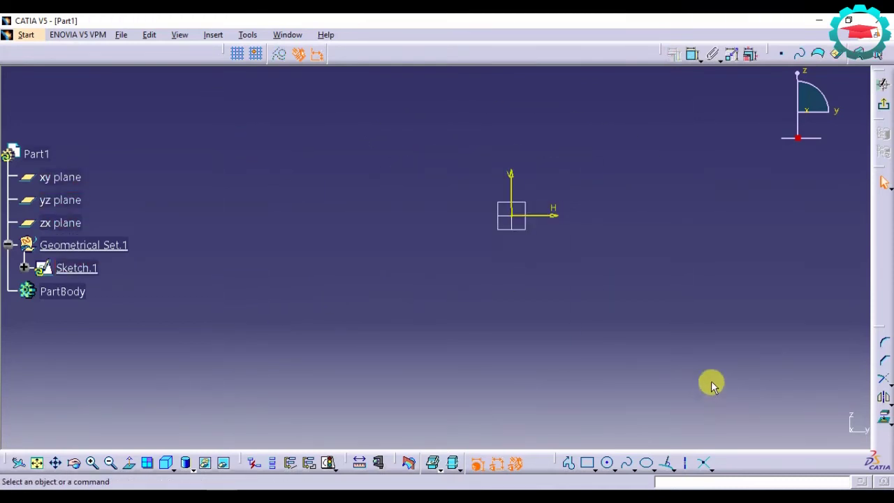
# Draw a large three-point arc around the origin, starting on the horizontal axis.
pyautogui.click(615, 467)
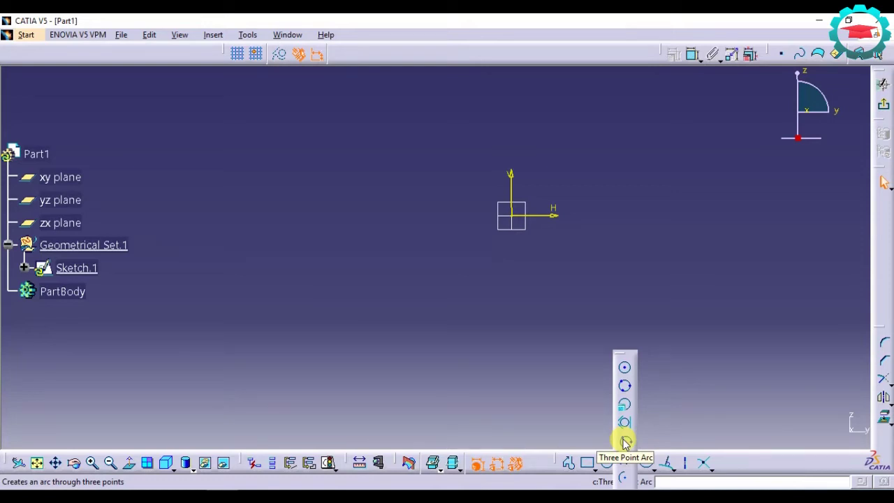
pyautogui.click(624, 367)
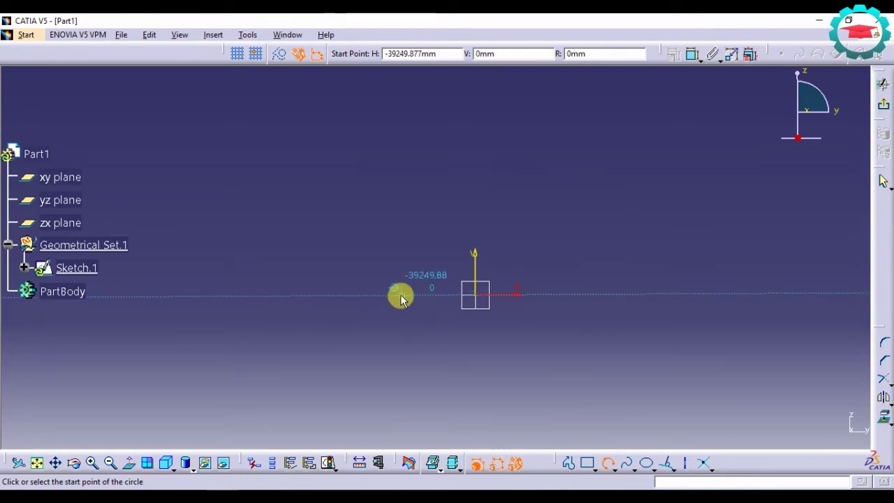
pyautogui.click(400, 296)
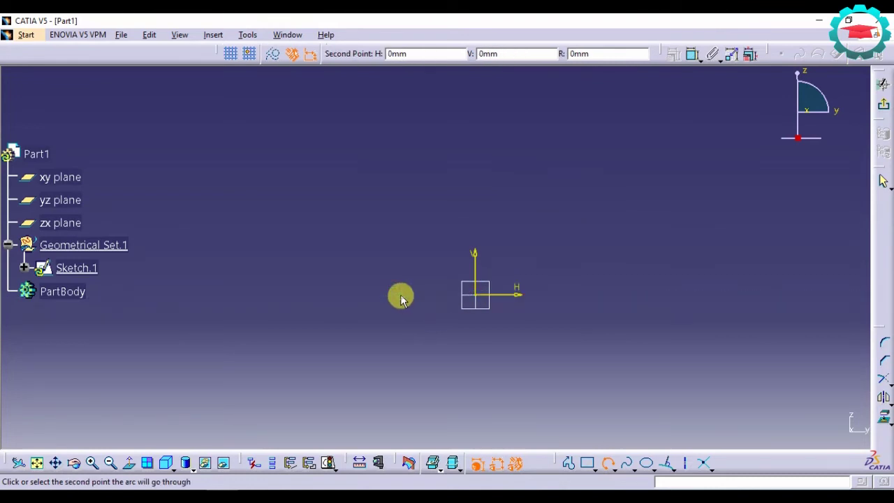
pyautogui.click(601, 295)
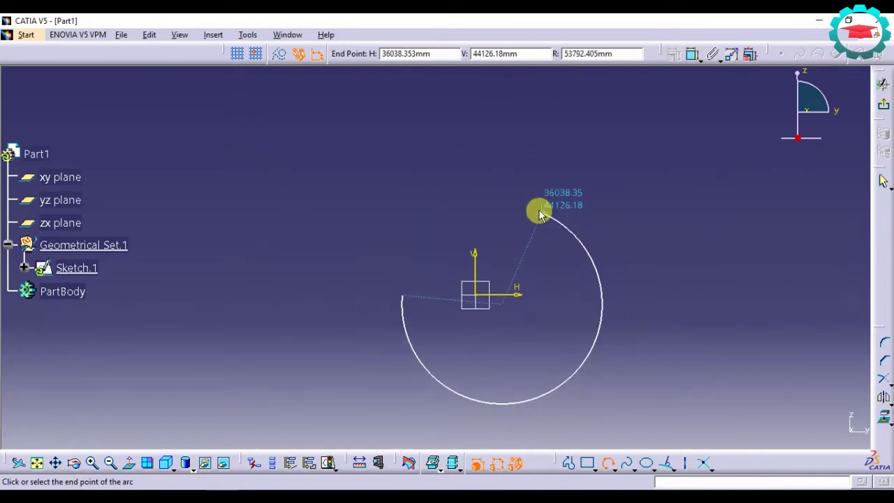
pyautogui.click(506, 200)
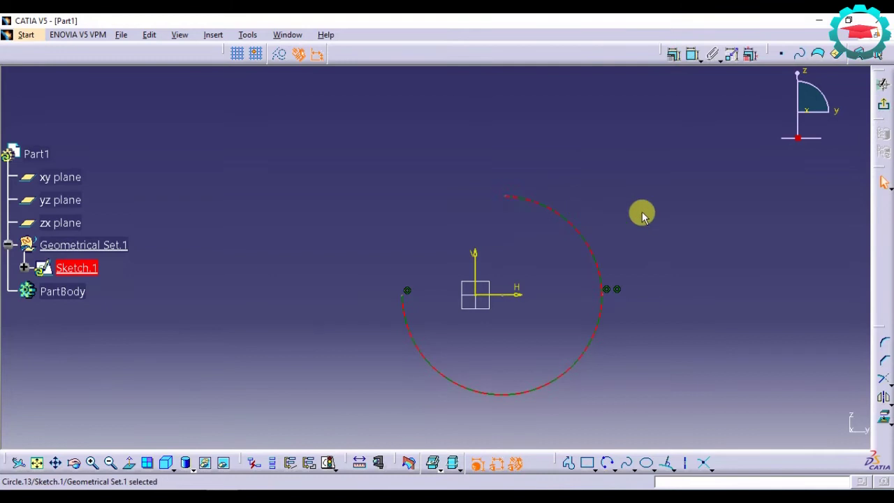
pyautogui.click(707, 212)
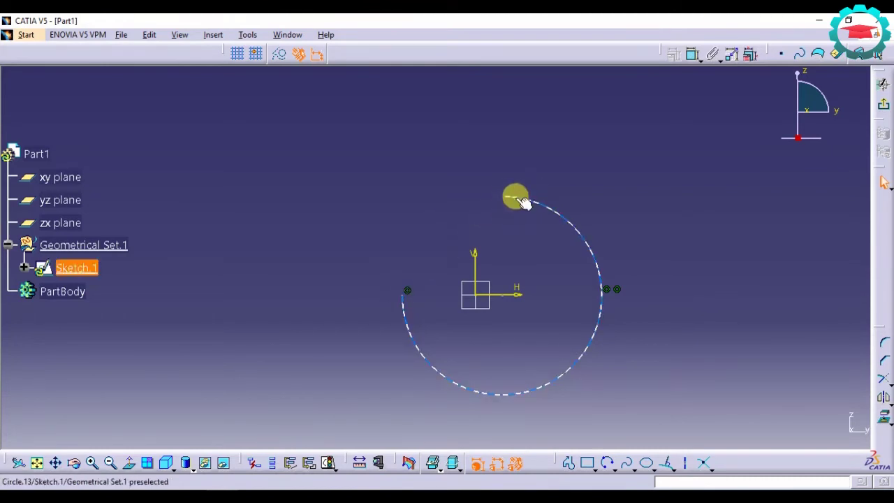
# Drag the arc's top endpoint clockwise to shorten it.
pyautogui.click(549, 206)
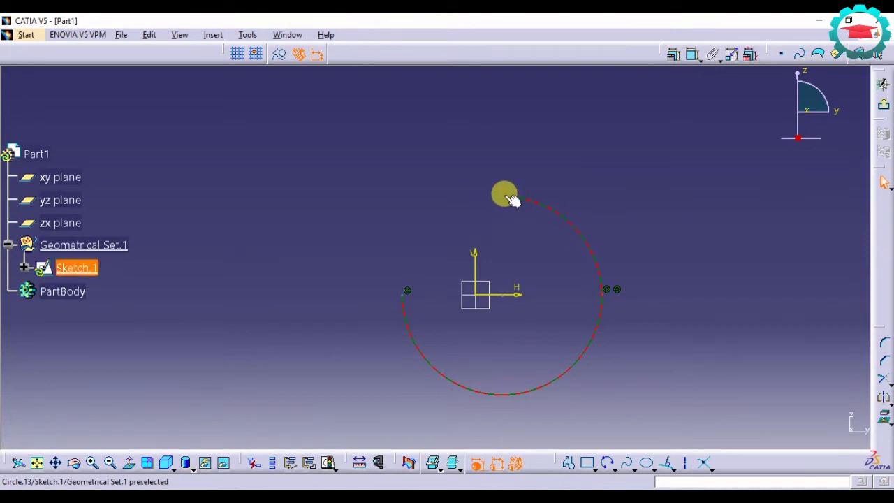
pyautogui.moveTo(508, 197); pyautogui.dragTo(553, 209)
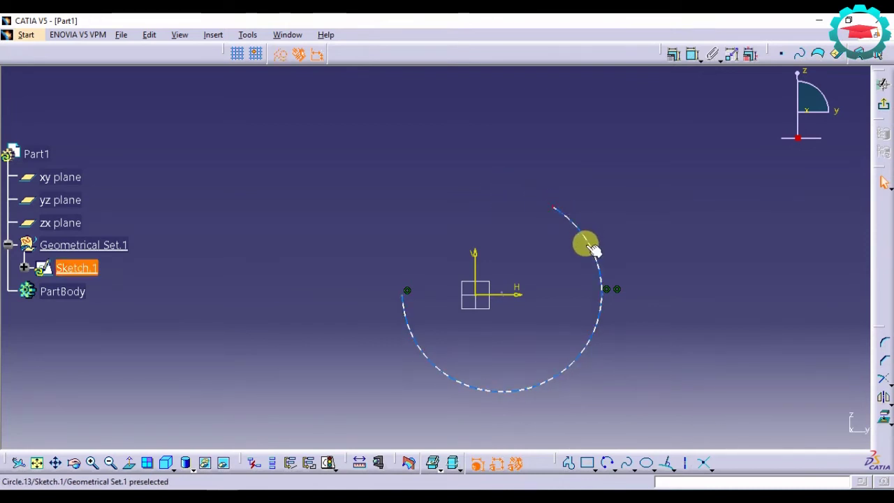
pyautogui.click(624, 203)
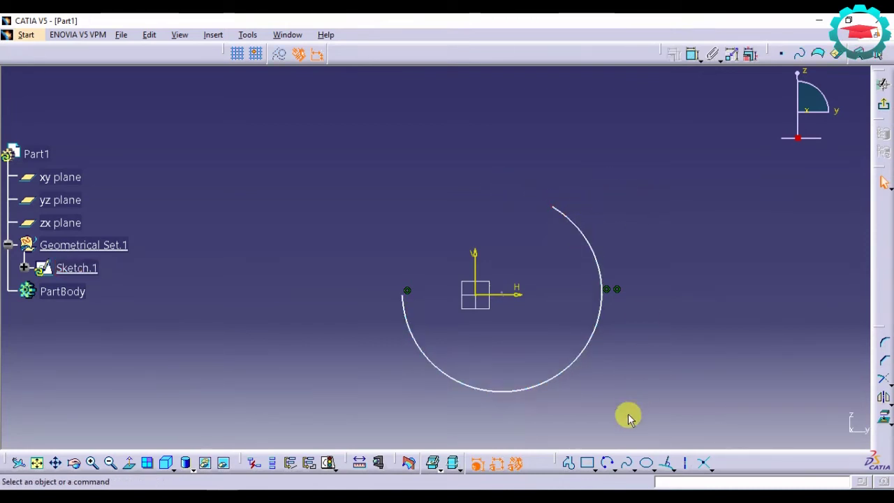
# Draw a smaller arc left of the large one from its two end points, then its top point.
pyautogui.click(612, 466)
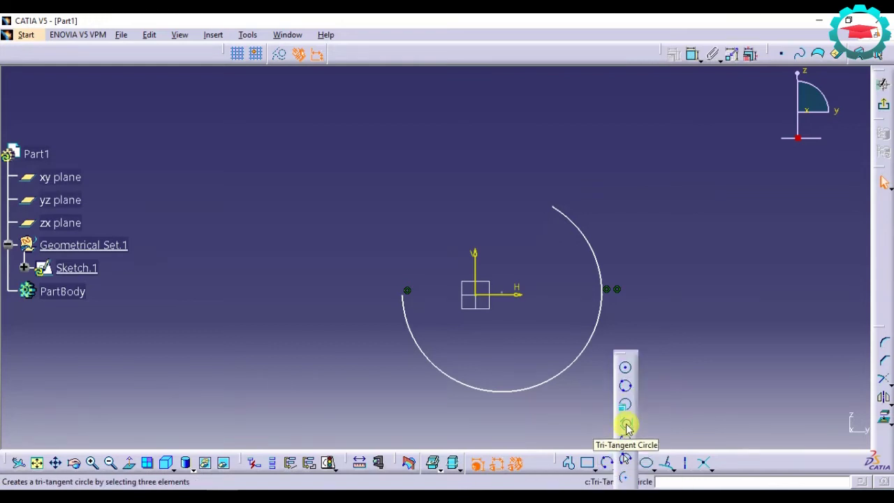
pyautogui.click(626, 462)
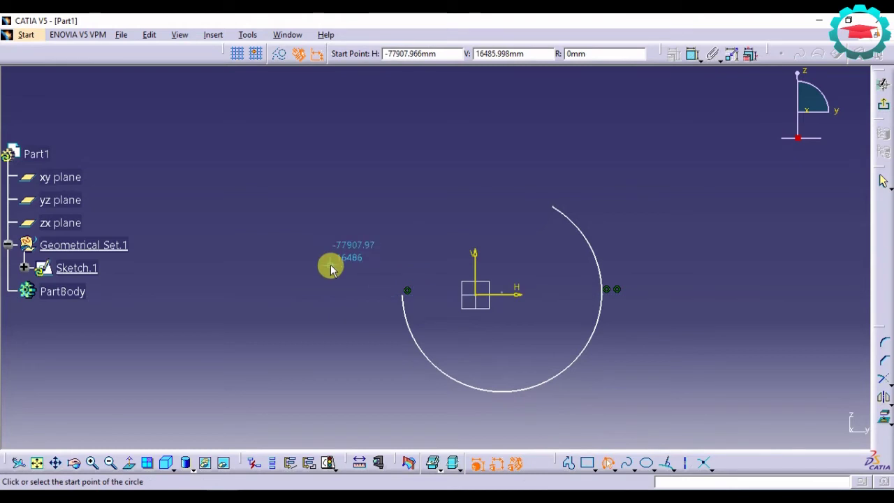
pyautogui.moveTo(329, 265); pyautogui.dragTo(479, 273, button='middle')
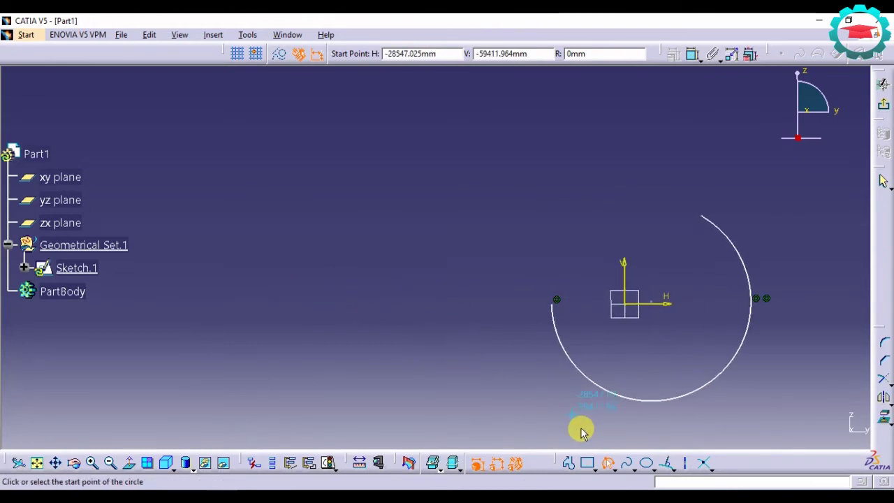
pyautogui.click(293, 289)
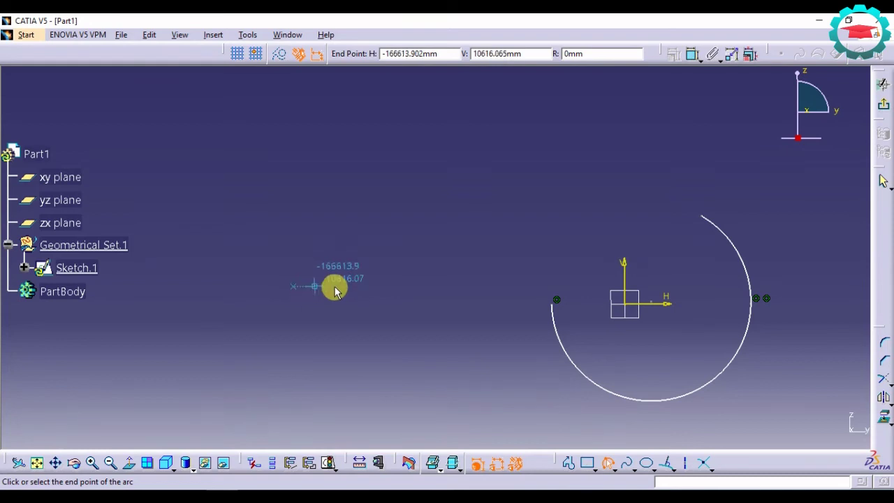
pyautogui.click(466, 289)
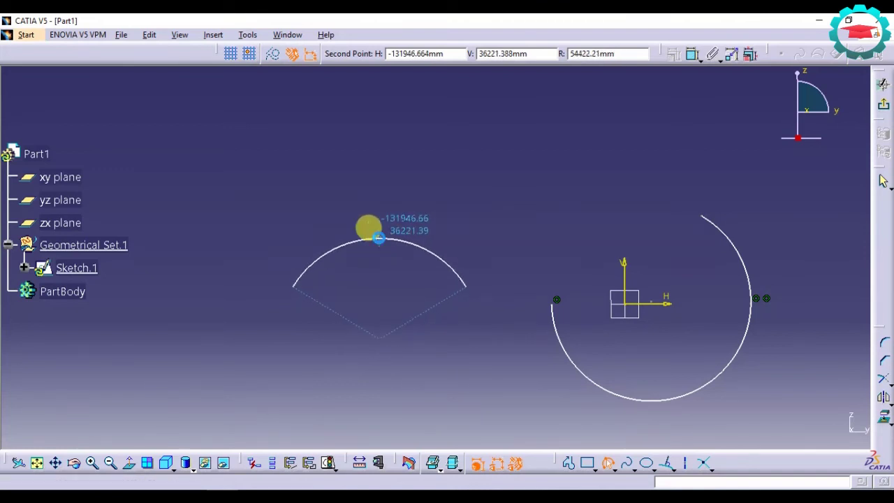
pyautogui.click(370, 231)
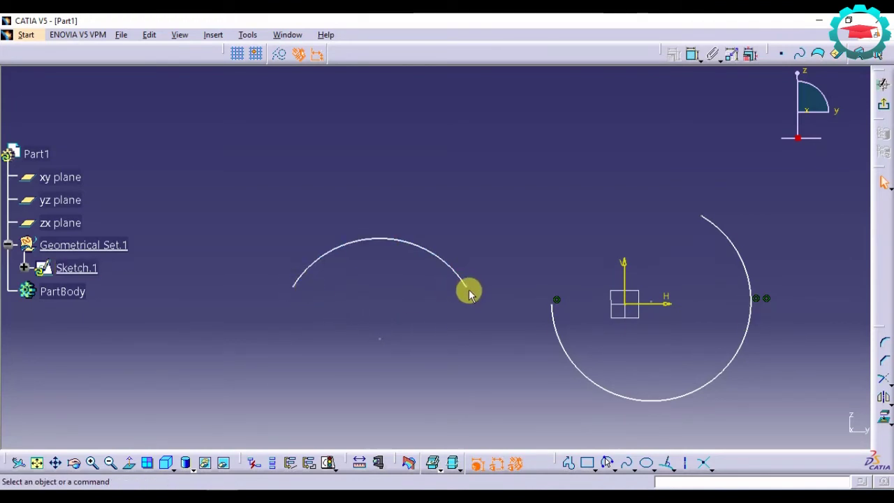
pyautogui.click(608, 462)
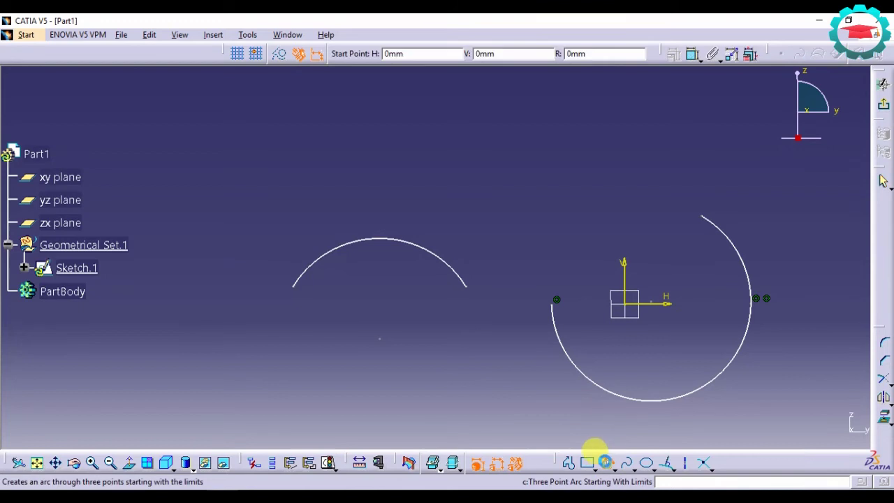
pyautogui.moveTo(324, 291); pyautogui.dragTo(398, 281, button='middle')
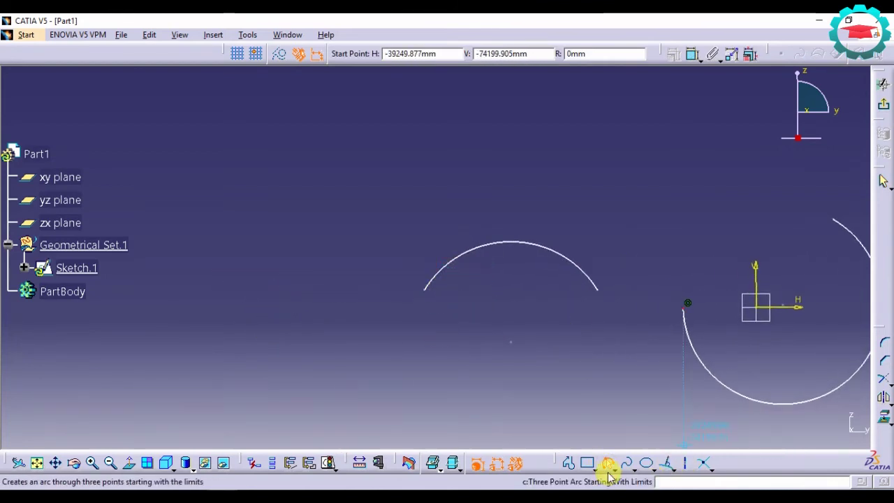
# Draw a single steep slanted line at the far left of the sketch.
pyautogui.click(607, 464)
pyautogui.click(572, 463)
pyautogui.click(223, 313)
pyautogui.click(250, 194)
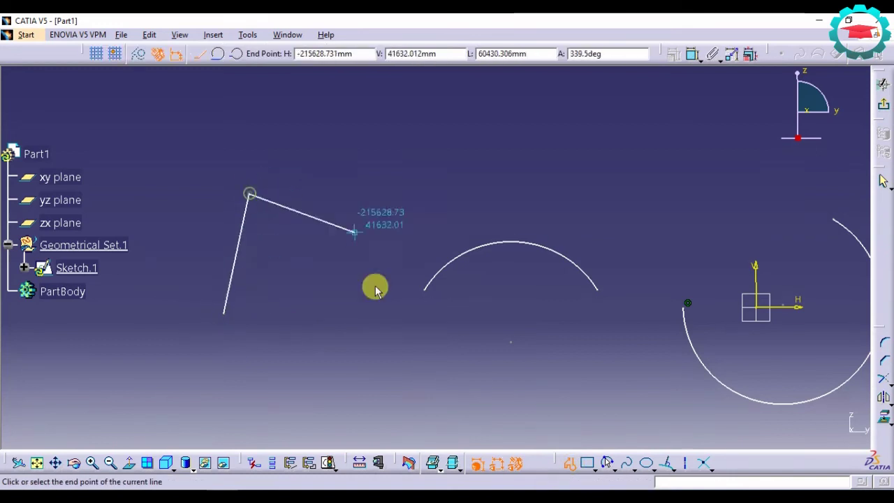
pyautogui.press('Escape')
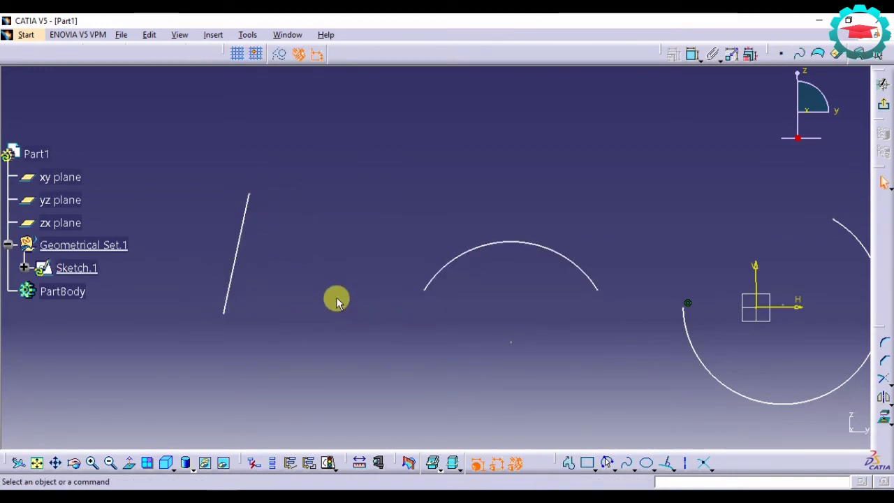
# Draw a short horizontal line near the top of the sketch.
pyautogui.click(569, 463)
pyautogui.click(491, 130)
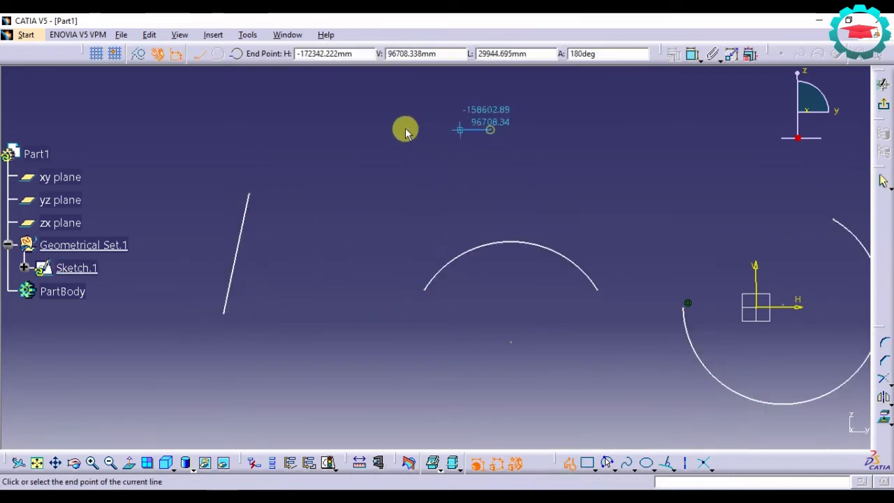
pyautogui.doubleClick(370, 128)
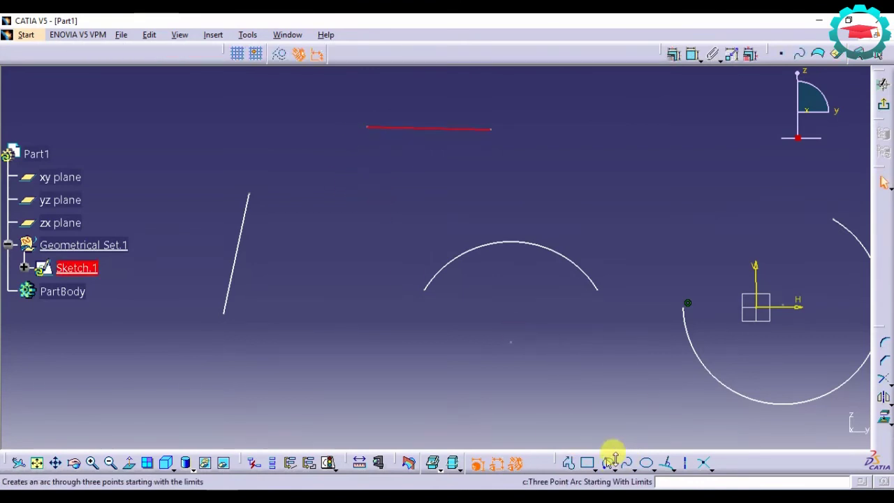
pyautogui.click(608, 462)
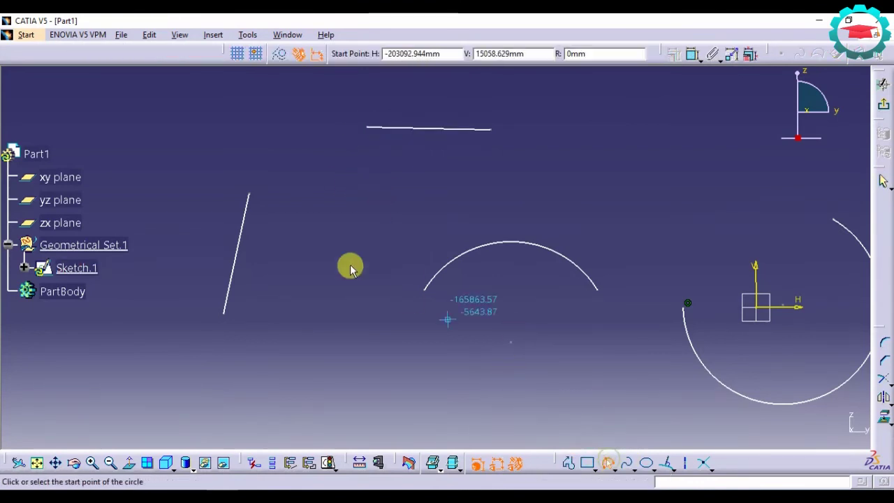
pyautogui.click(248, 194)
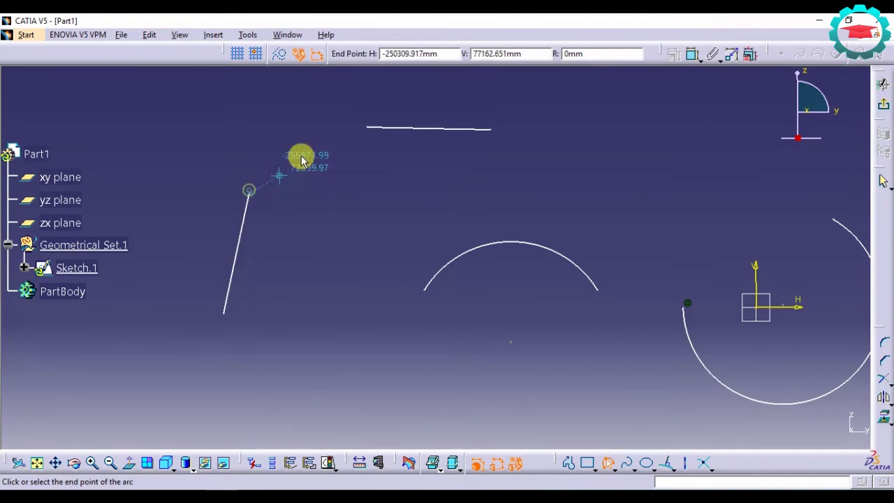
pyautogui.click(369, 129)
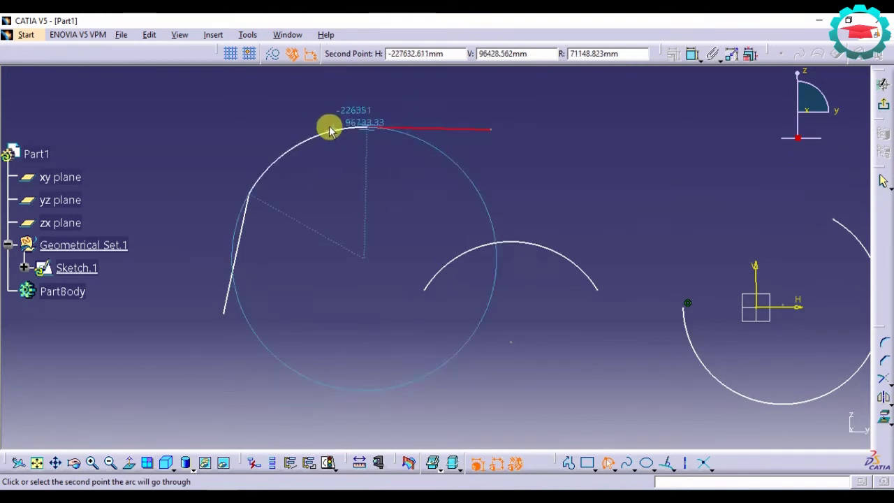
pyautogui.click(274, 121)
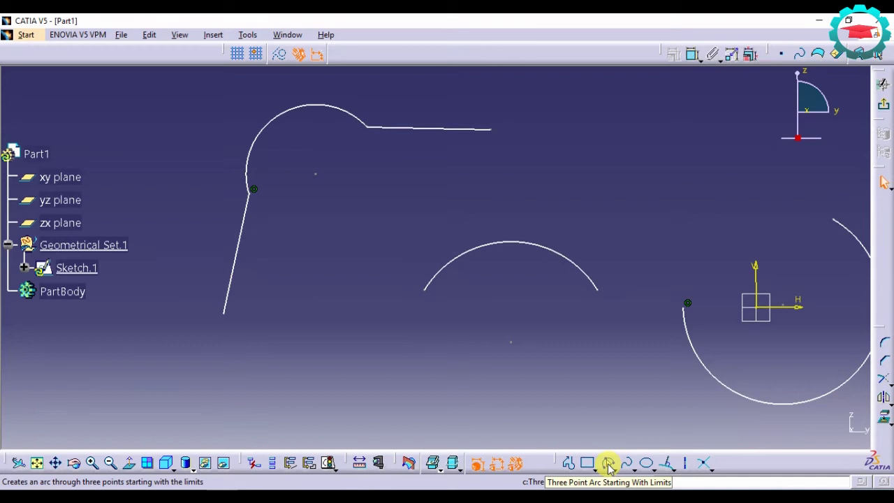
pyautogui.click(610, 470)
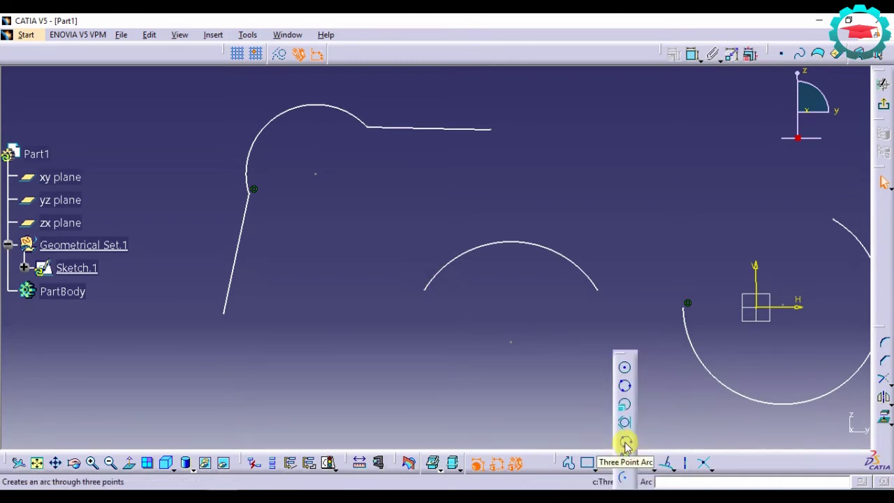
pyautogui.click(320, 108)
pyautogui.press('Delete')
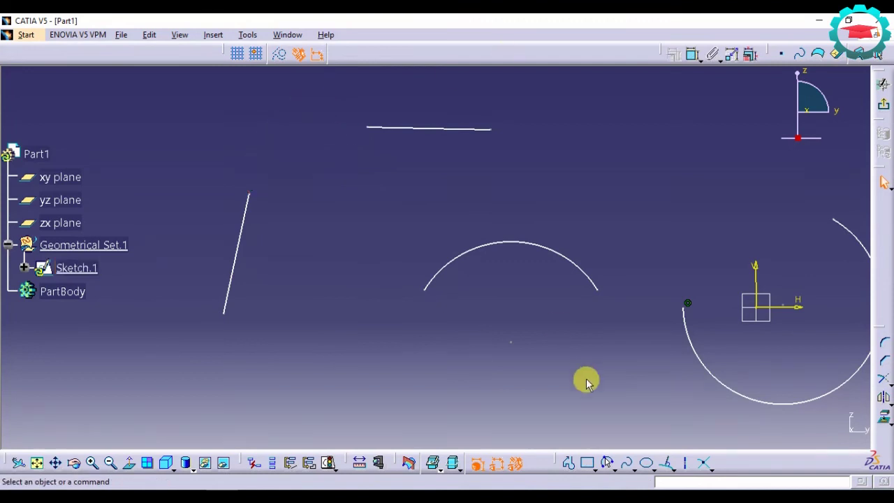
# Draw a three-point arc from the slanted line's top through the horizontal line's left end.
pyautogui.click(611, 465)
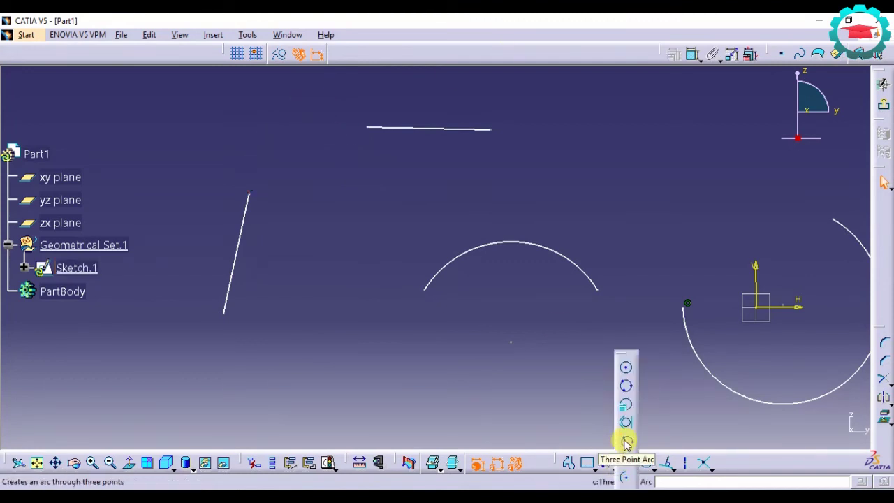
pyautogui.click(626, 440)
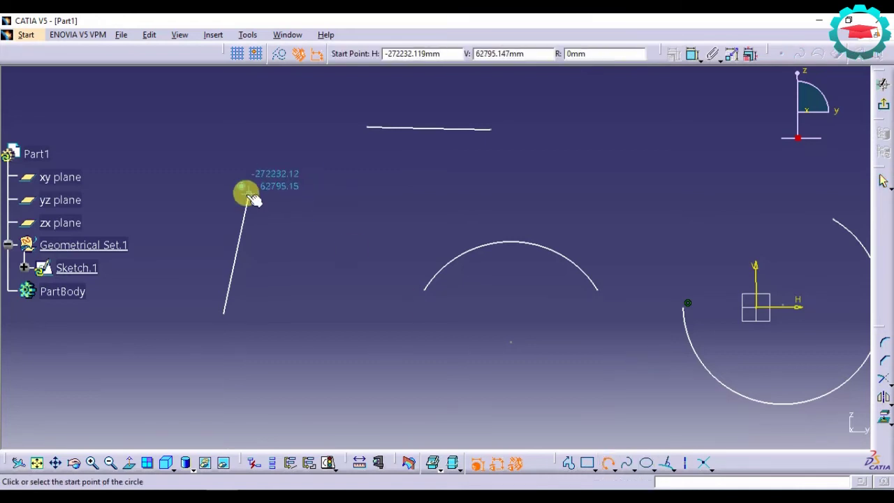
pyautogui.click(250, 197)
pyautogui.click(361, 127)
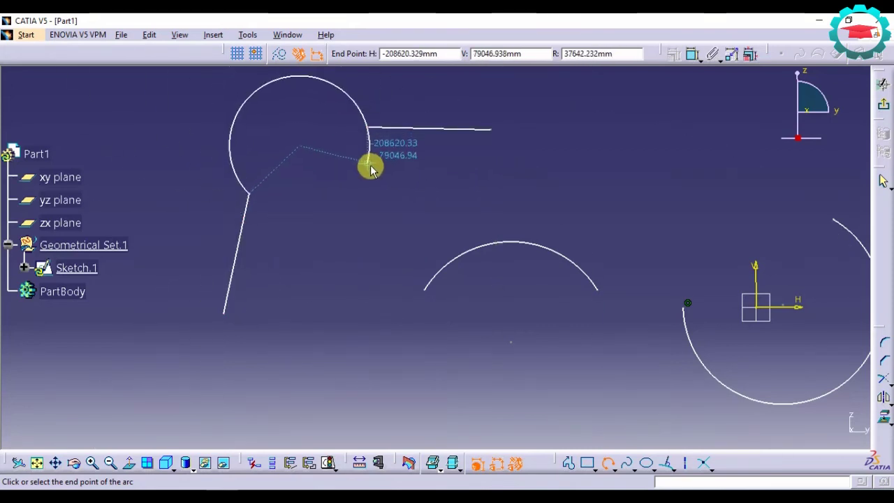
pyautogui.click(371, 168)
pyautogui.click(414, 184)
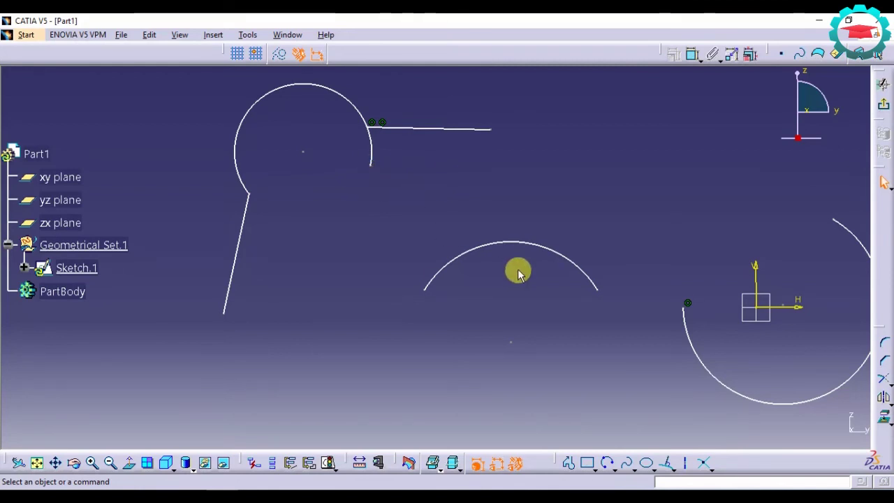
pyautogui.click(614, 468)
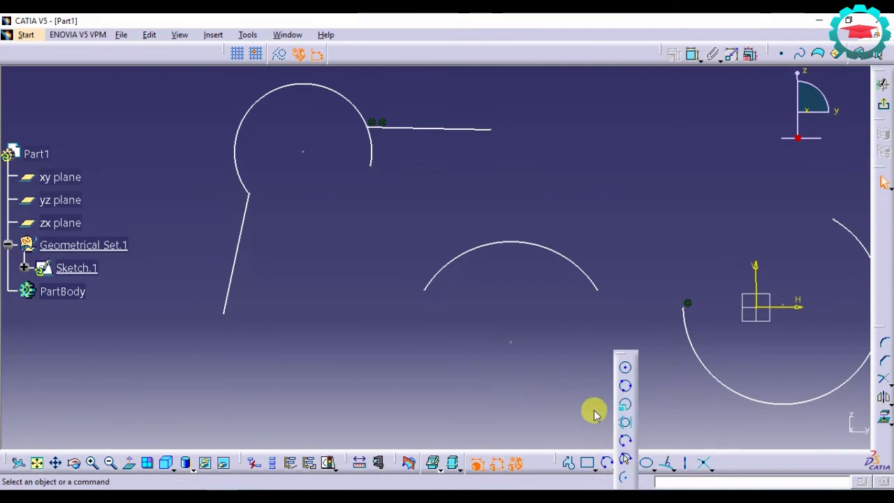
# Draw three short lines in empty space: a near-horizontal top, a slanted right and a bottom line.
pyautogui.moveTo(435, 371)
pyautogui.mouseDown(button='middle')
pyautogui.moveTo(529, 244)
pyautogui.moveTo(535, 256)
pyautogui.mouseUp(button='middle')
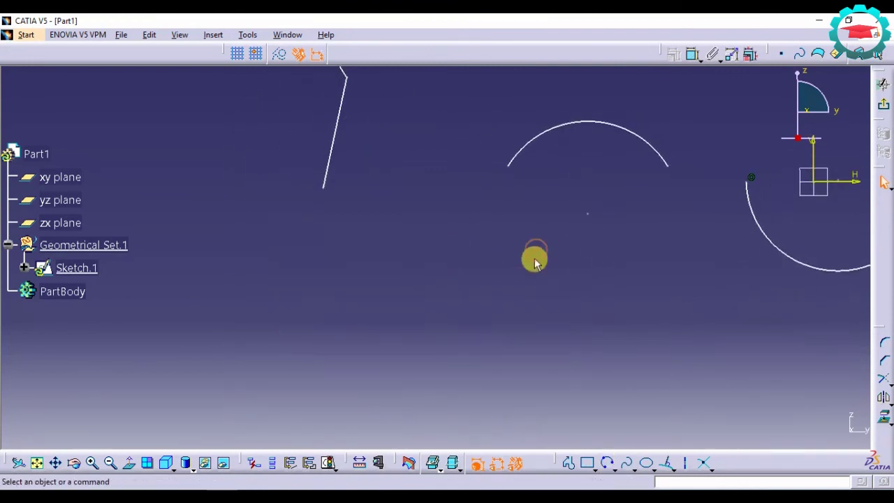
pyautogui.click(670, 465)
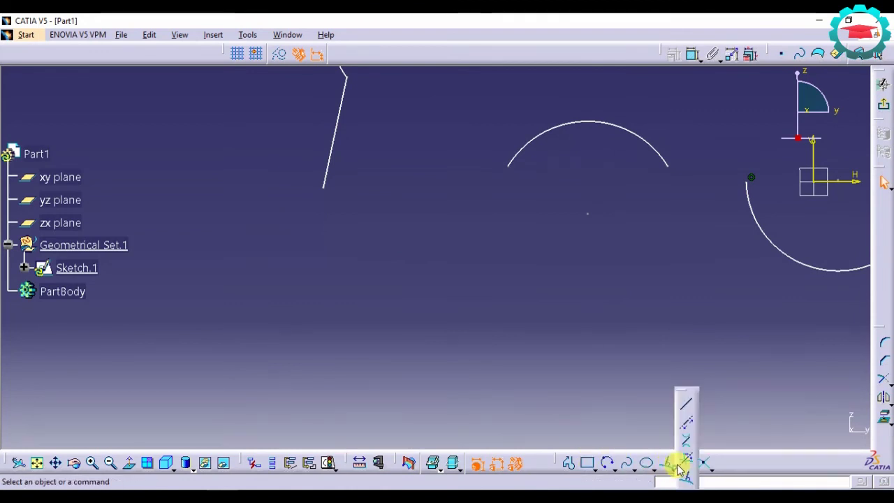
pyautogui.click(684, 399)
pyautogui.click(353, 291)
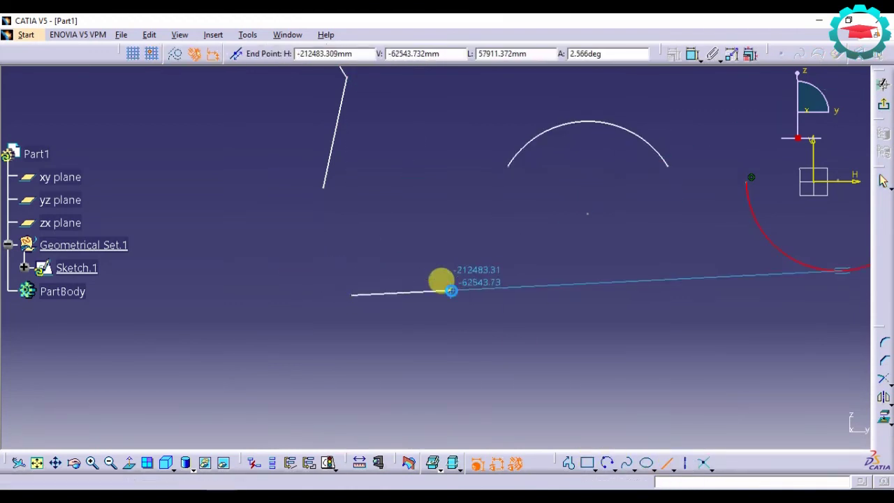
pyautogui.click(450, 290)
pyautogui.click(663, 462)
pyautogui.click(592, 326)
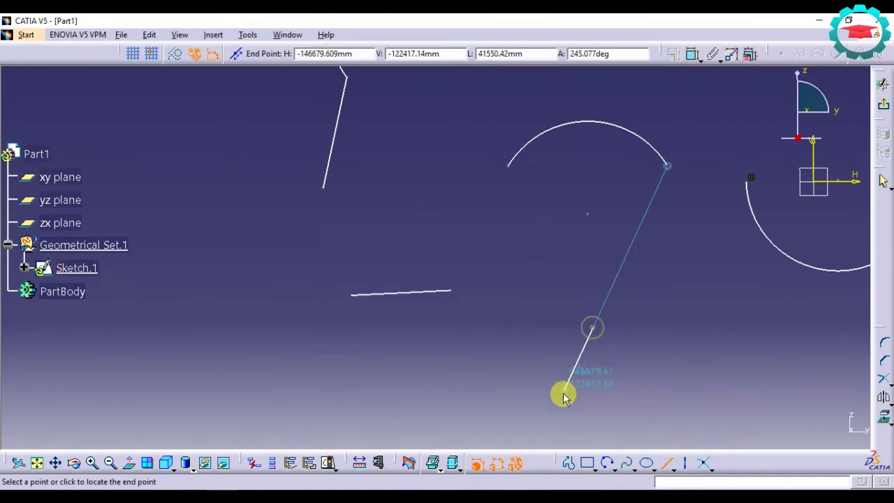
pyautogui.click(564, 391)
pyautogui.moveTo(618, 379); pyautogui.dragTo(664, 318, button='middle')
pyautogui.click(665, 463)
pyautogui.click(322, 359)
pyautogui.click(456, 389)
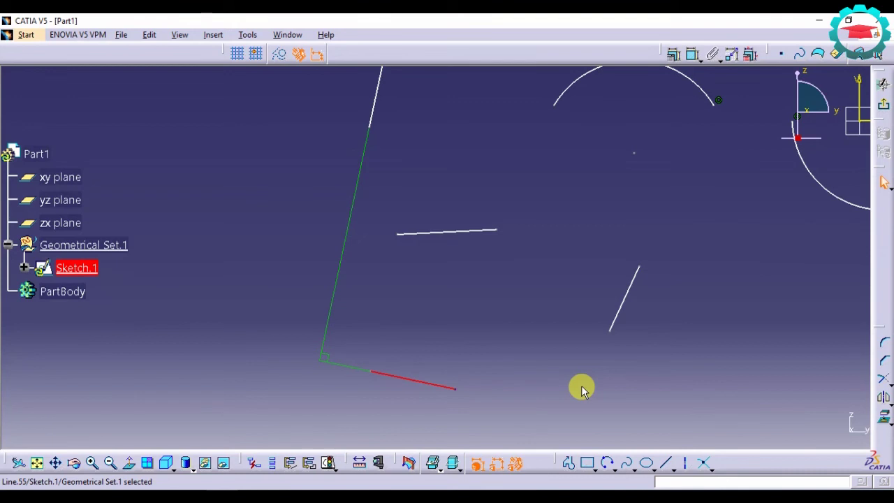
pyautogui.press('Escape')
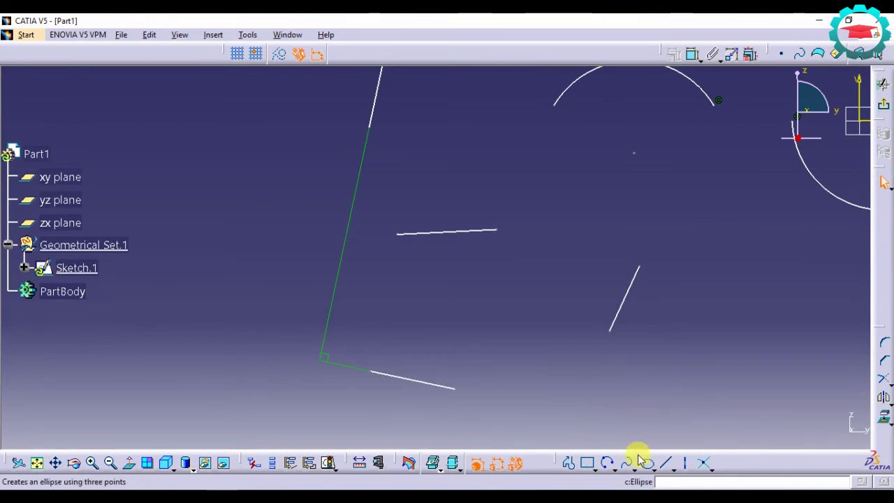
# Create a tri-tangent circle touching the top, slanted and bottom lines, then drag its centre.
pyautogui.click(613, 466)
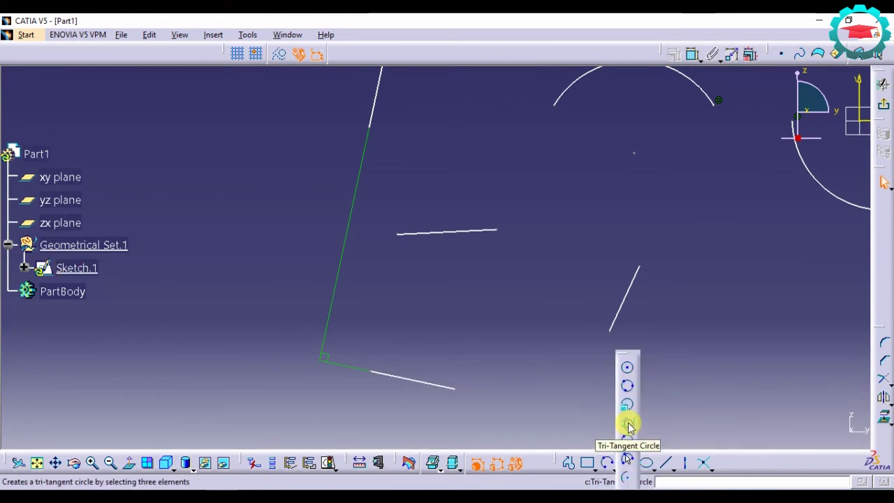
pyautogui.click(628, 425)
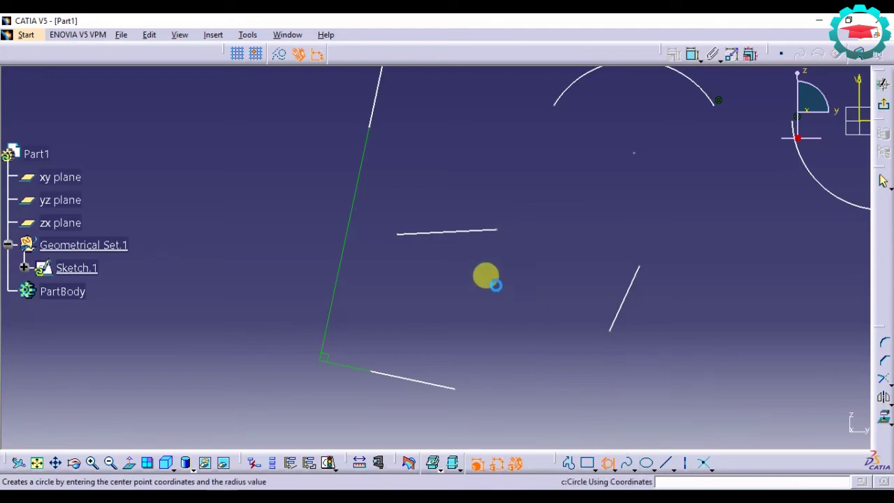
pyautogui.click(444, 232)
pyautogui.click(622, 292)
pyautogui.click(423, 380)
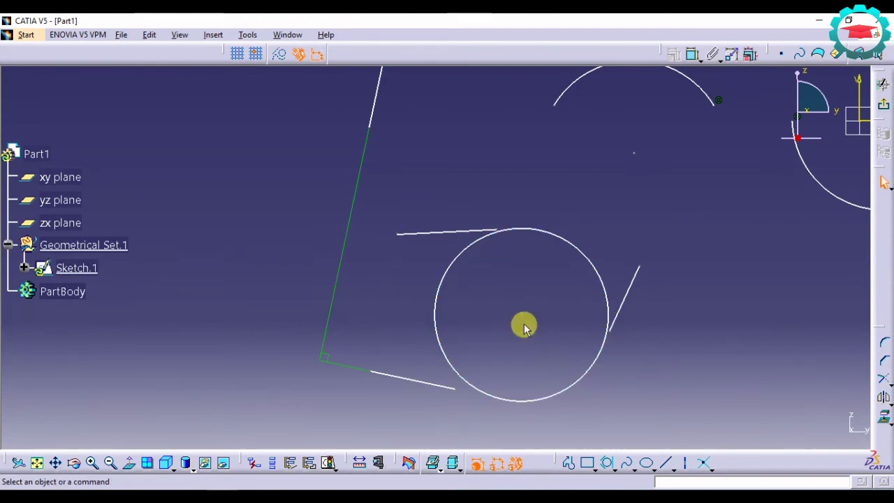
pyautogui.moveTo(522, 316); pyautogui.dragTo(493, 321)
# Drag the right, bottom and top lines so the circle resizes while staying tangent.
pyautogui.moveTo(609, 297); pyautogui.dragTo(602, 370)
pyautogui.moveTo(429, 383); pyautogui.dragTo(526, 413)
pyautogui.moveTo(462, 253); pyautogui.dragTo(550, 248)
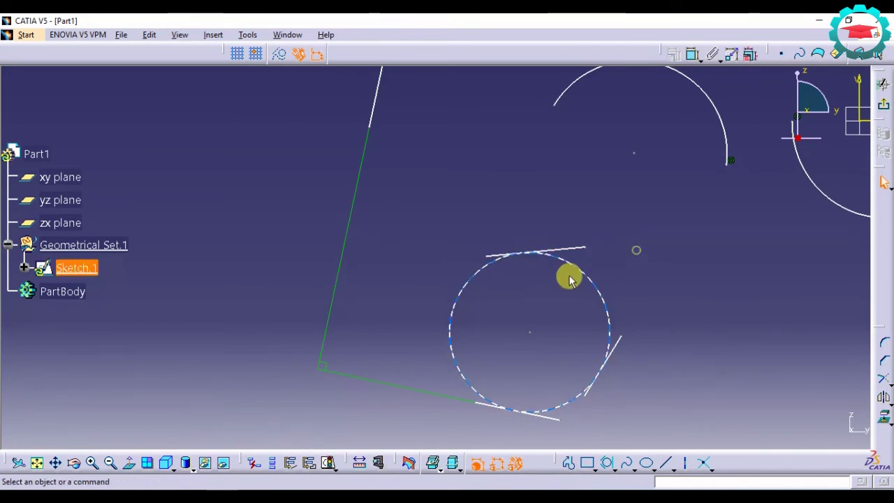
# Select each of the three tangent lines to inspect them, then clear the selection.
pyautogui.click(561, 248)
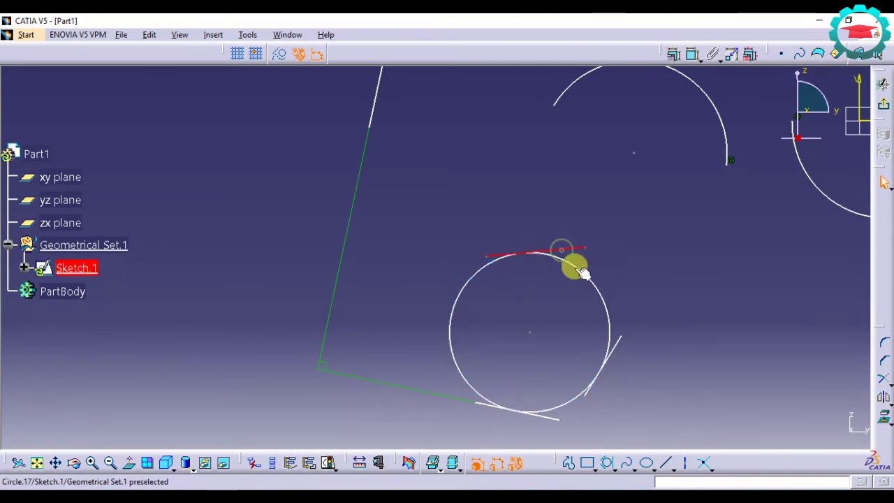
pyautogui.click(617, 351)
pyautogui.click(544, 417)
pyautogui.click(709, 419)
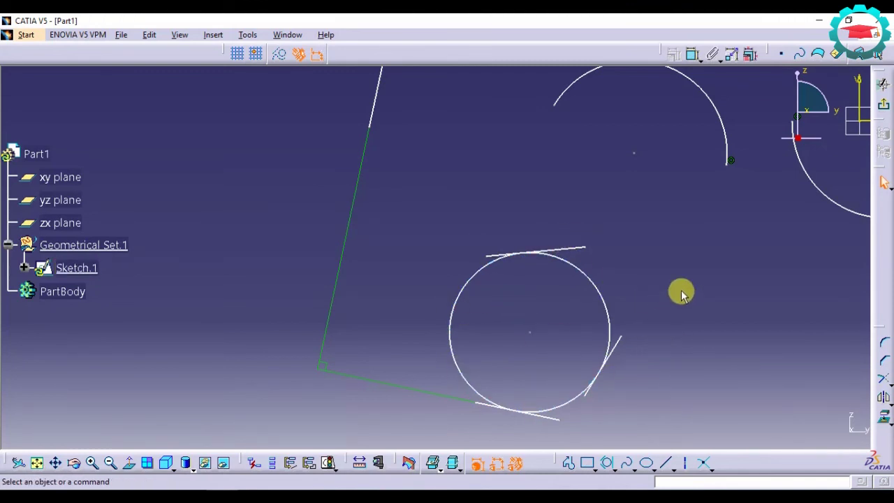
pyautogui.click(609, 465)
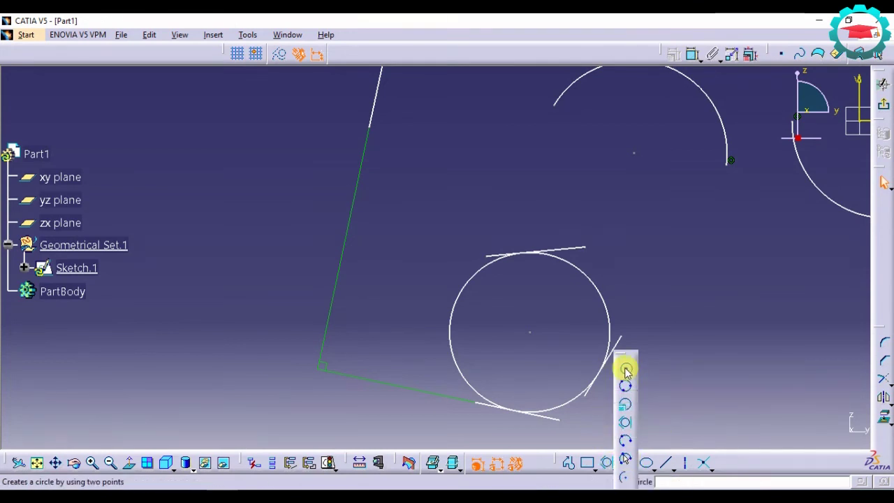
# Start a Circle Using Coordinates and enter a centre of H 50mm, V 50mm.
pyautogui.click(628, 410)
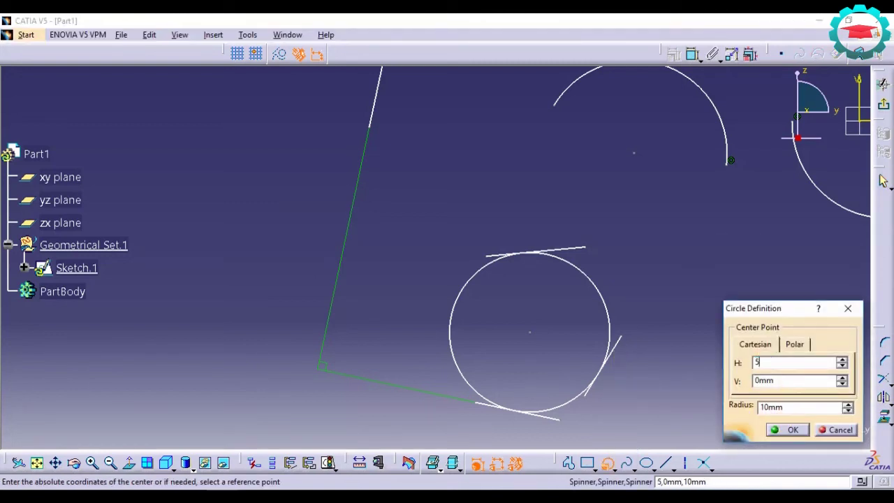
pyautogui.press('Tab')
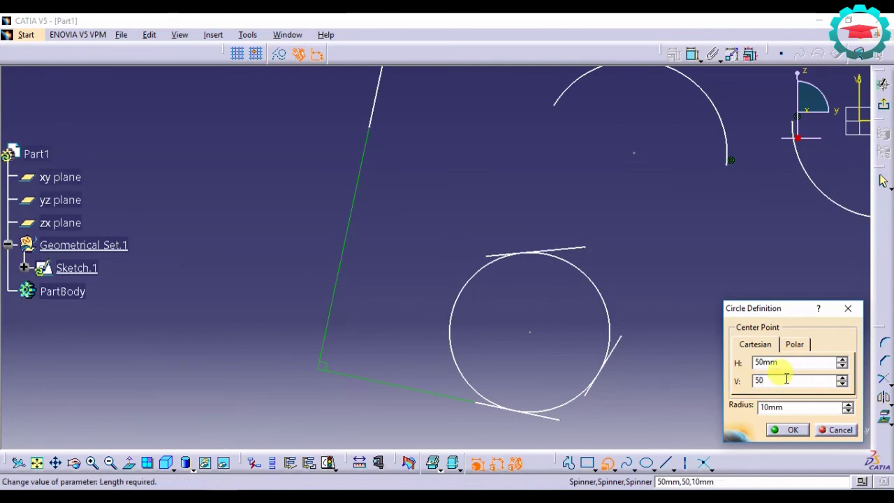
pyautogui.press('Tab')
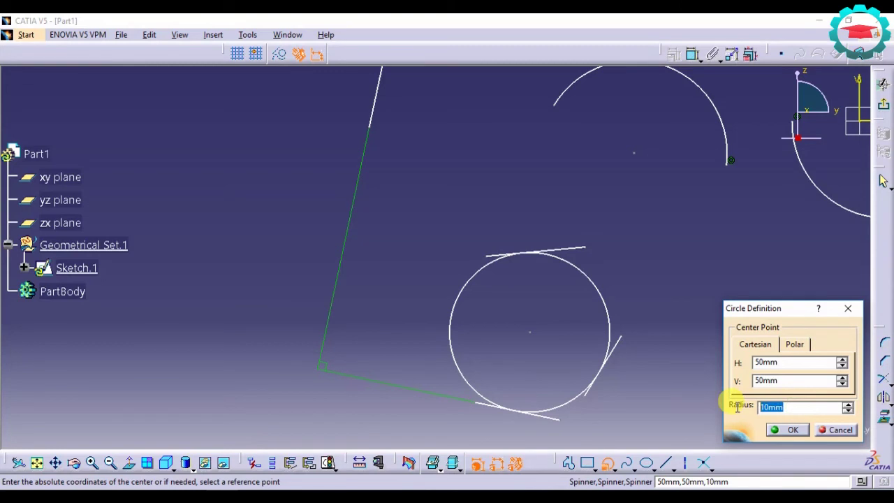